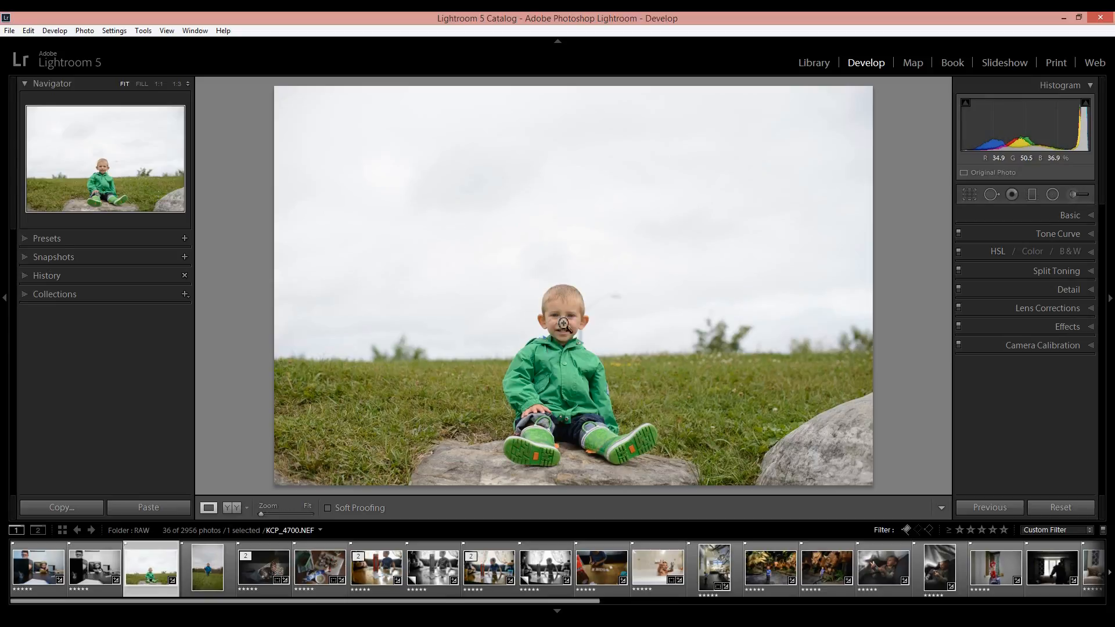
# Set the photo's white balance temperature to 5550, exposure to +0.20 and highlights to -67
pyautogui.click(1093, 215)
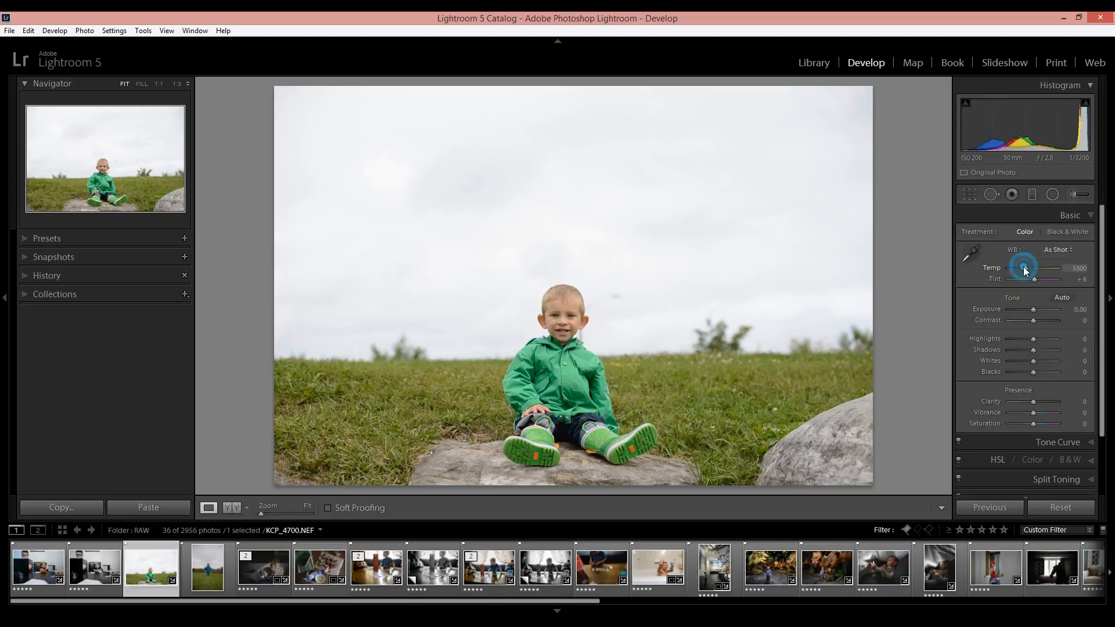
pyautogui.moveTo(1024, 268); pyautogui.dragTo(1026, 269)
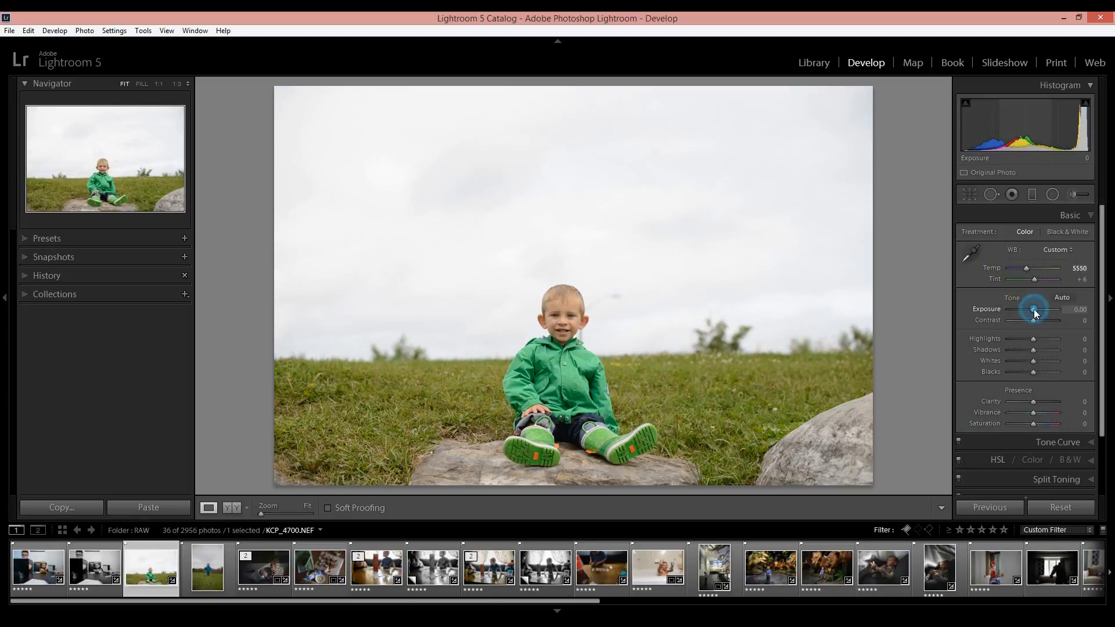
pyautogui.moveTo(1034, 310); pyautogui.dragTo(1018, 344)
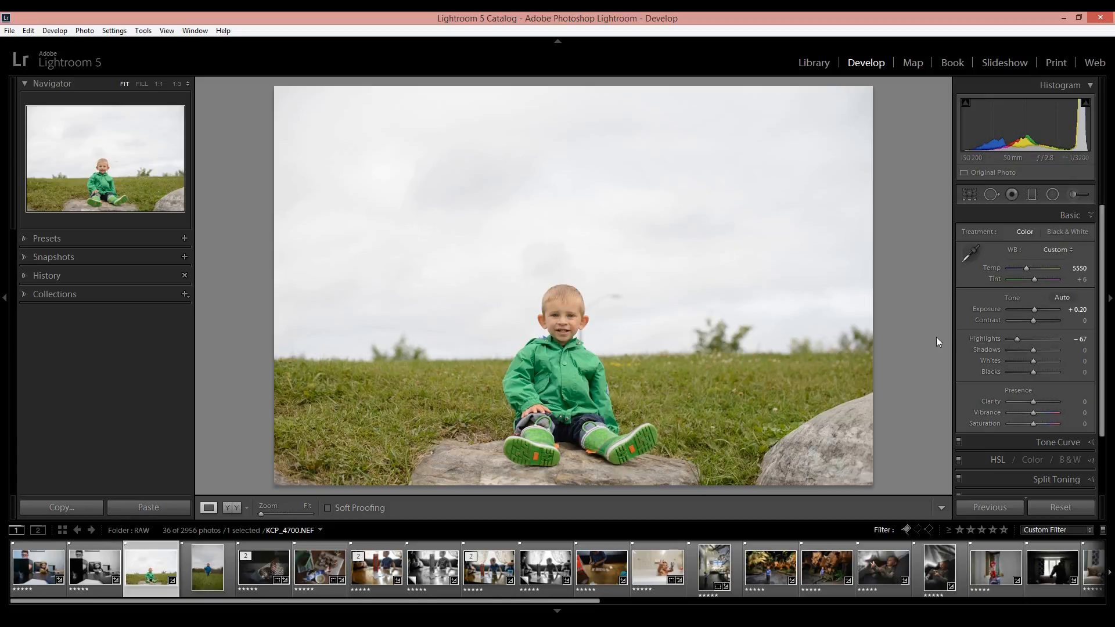
# Set shadows to +12, whites to +24 and blacks to -36, using the clipping preview for whites and blacks
pyautogui.moveTo(1034, 351); pyautogui.dragTo(1029, 377)
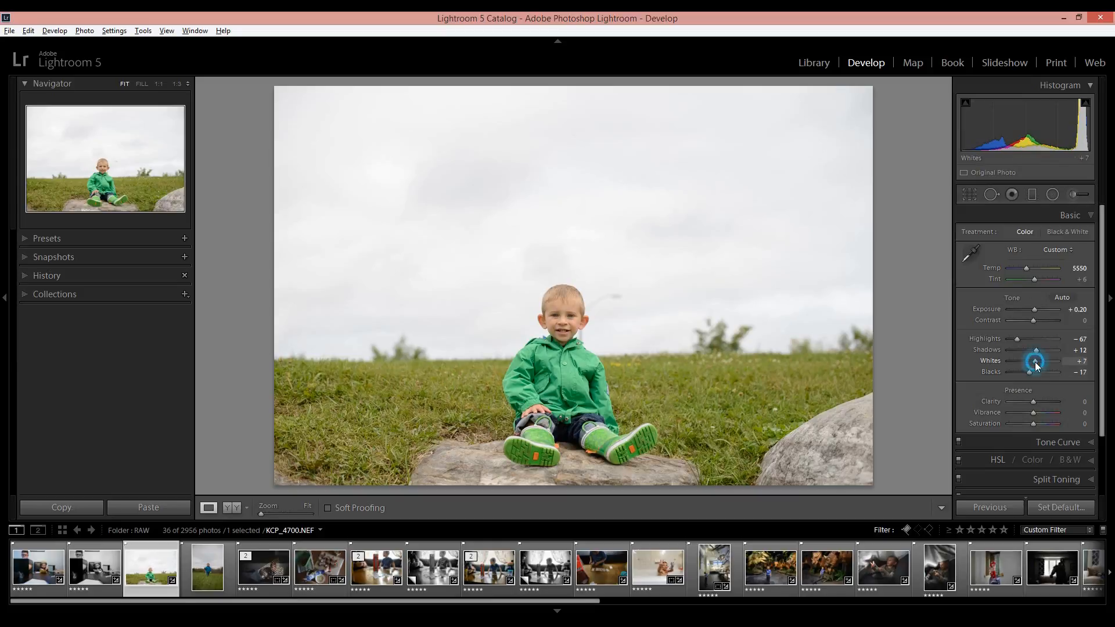
pyautogui.keyDown('alt'); pyautogui.click(1036, 362); pyautogui.keyUp('alt')
pyautogui.keyDown('alt'); pyautogui.click(1035, 362); pyautogui.keyUp('alt')
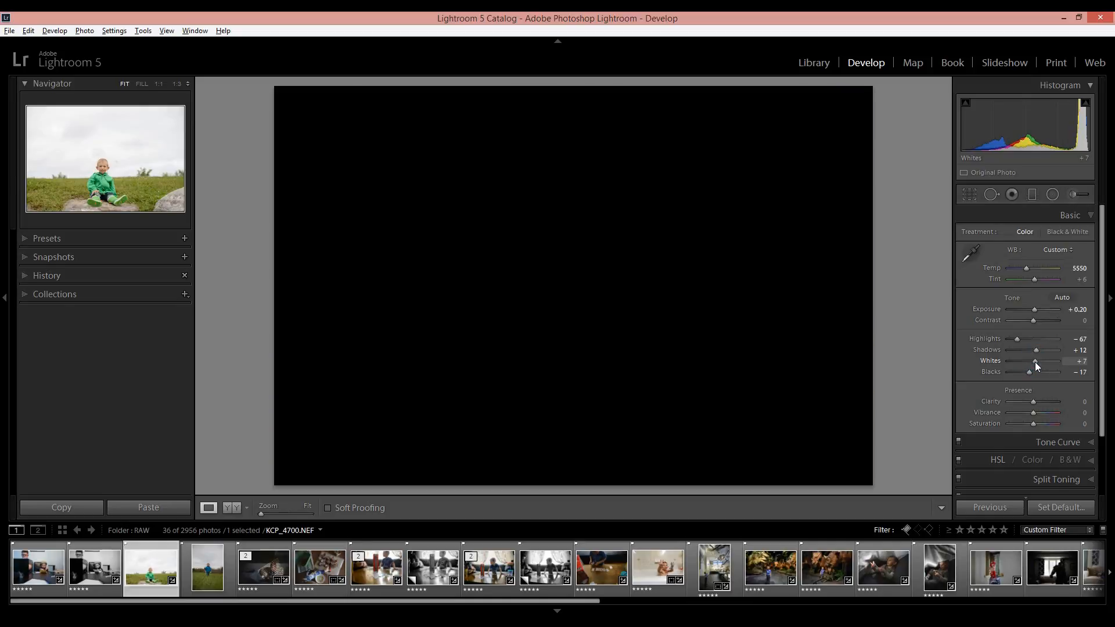
pyautogui.moveTo(1036, 361); pyautogui.dragTo(1039, 361)
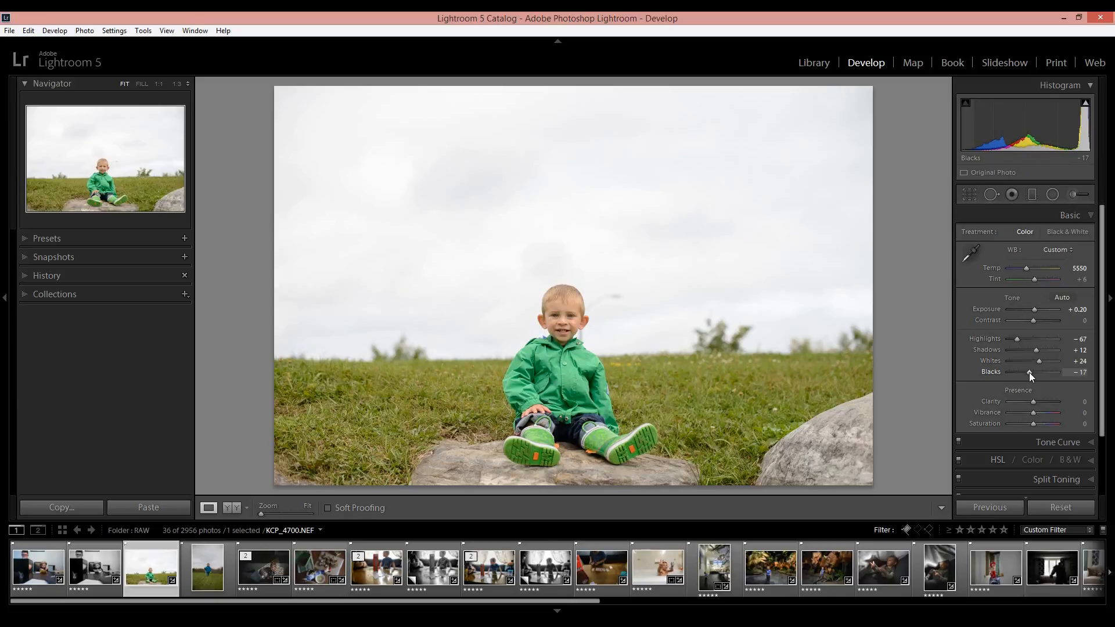
pyautogui.press('alt')
pyautogui.moveTo(1030, 372); pyautogui.dragTo(1025, 372)
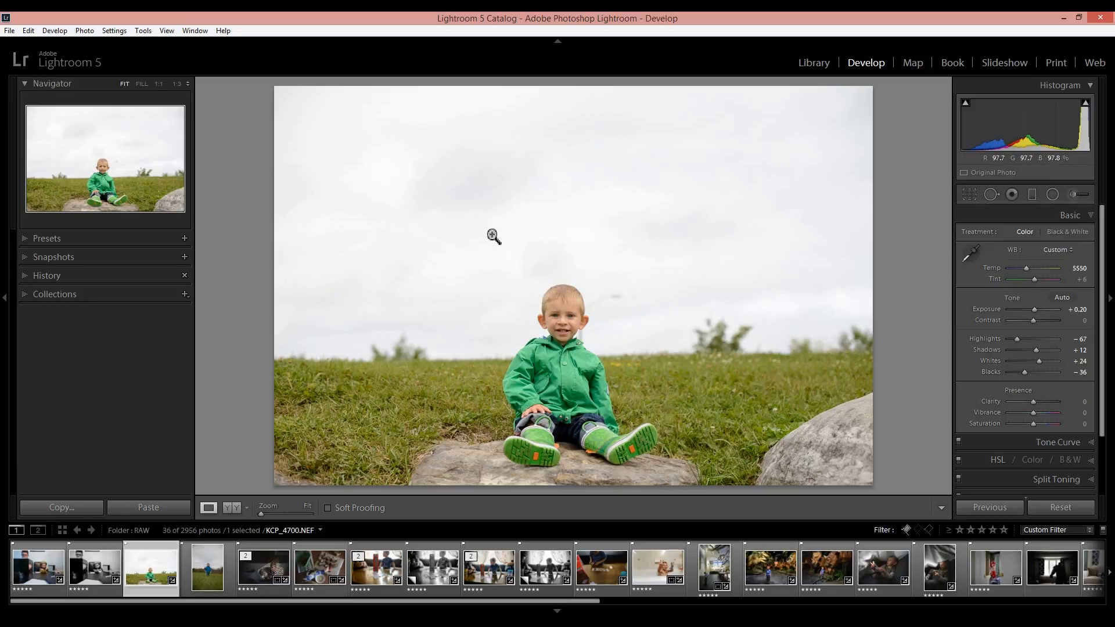
# Draw a straight graduated filter from the top edge of the sky down to the horizon, with exposure at -1.24
pyautogui.click(1033, 196)
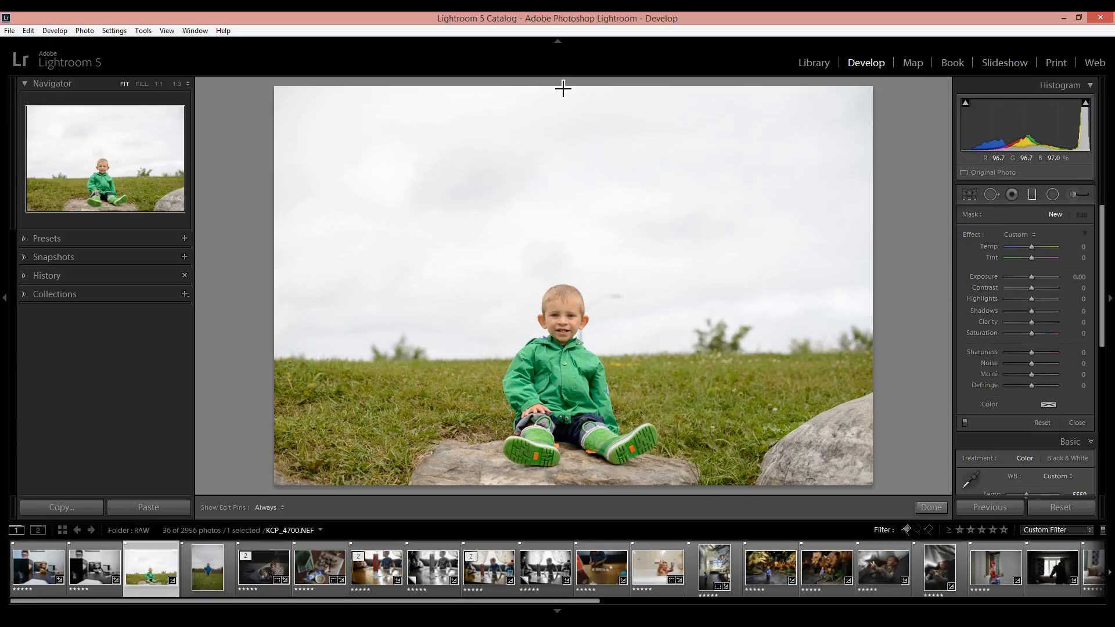
pyautogui.moveTo(562, 88); pyautogui.dragTo(619, 355)
pyautogui.press('shift')
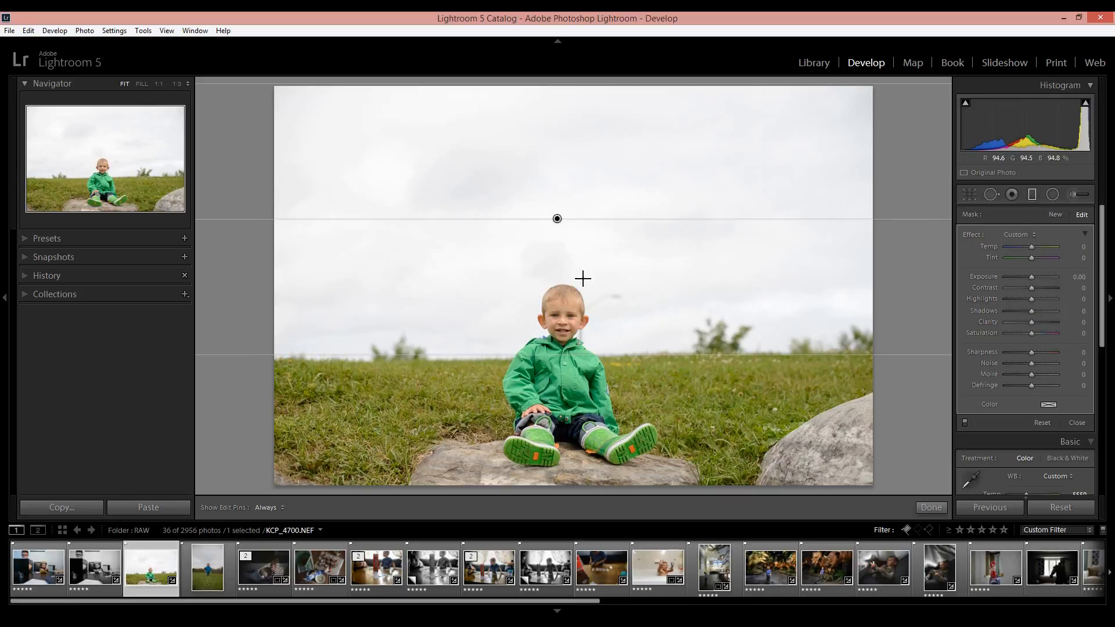
pyautogui.click(1032, 277)
pyautogui.moveTo(1031, 277); pyautogui.dragTo(1024, 278)
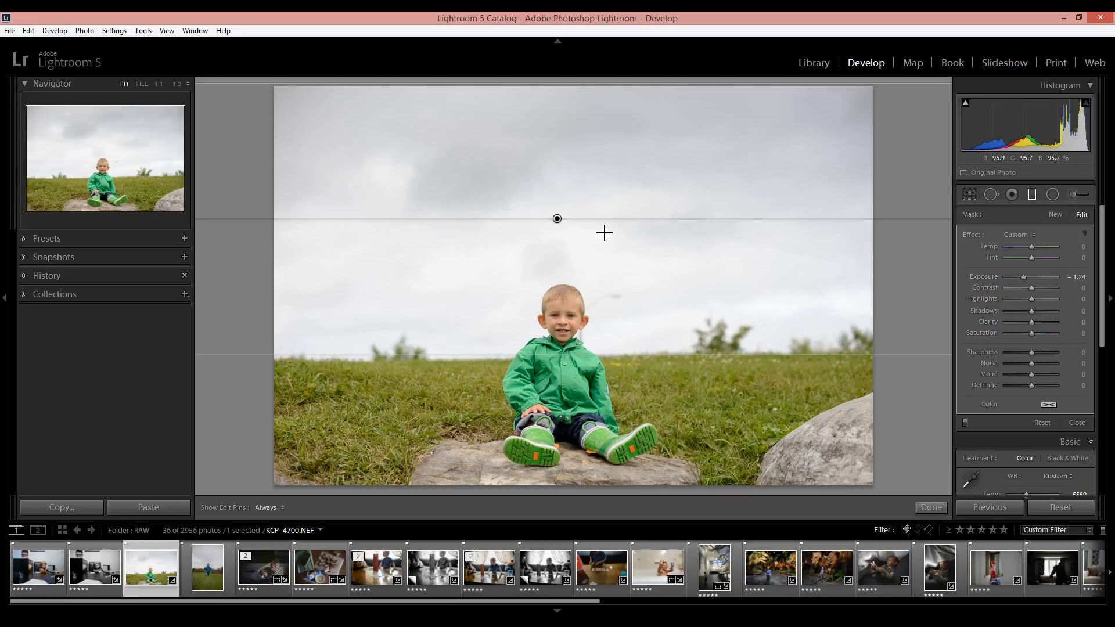
# Lower the graduated filter's upper line into the middle of the sky, and set its exposure to -0.94 and highlights to -33
pyautogui.moveTo(595, 90); pyautogui.dragTo(590, 180)
pyautogui.click(1026, 277)
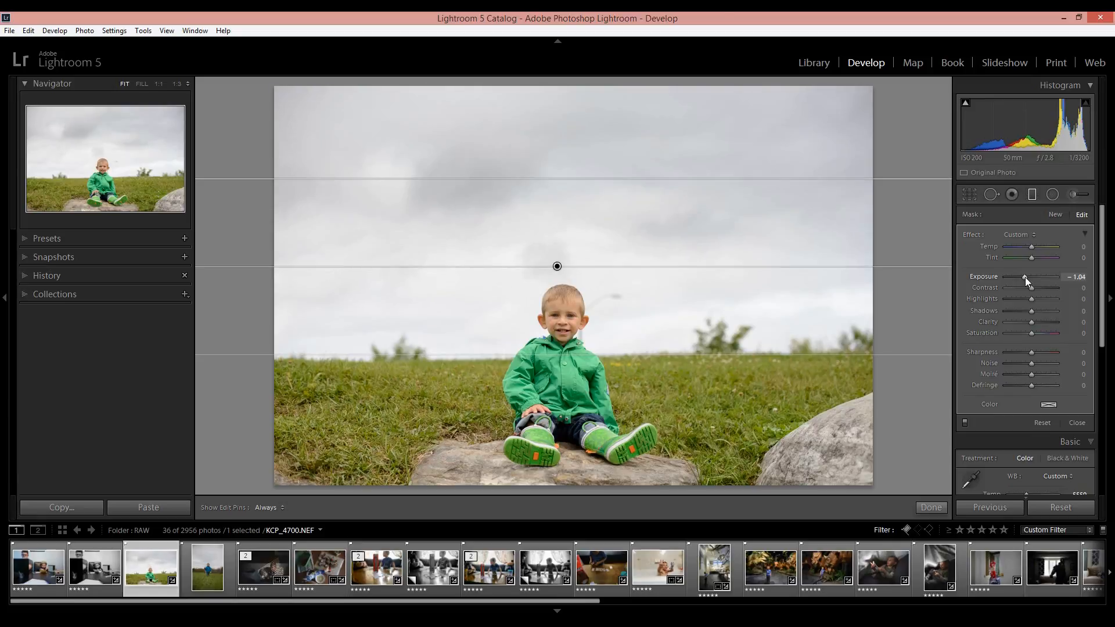
pyautogui.click(1025, 277)
pyautogui.moveTo(1030, 298)
pyautogui.mouseDown()
pyautogui.moveTo(1014, 302)
pyautogui.moveTo(1023, 302)
pyautogui.mouseUp()
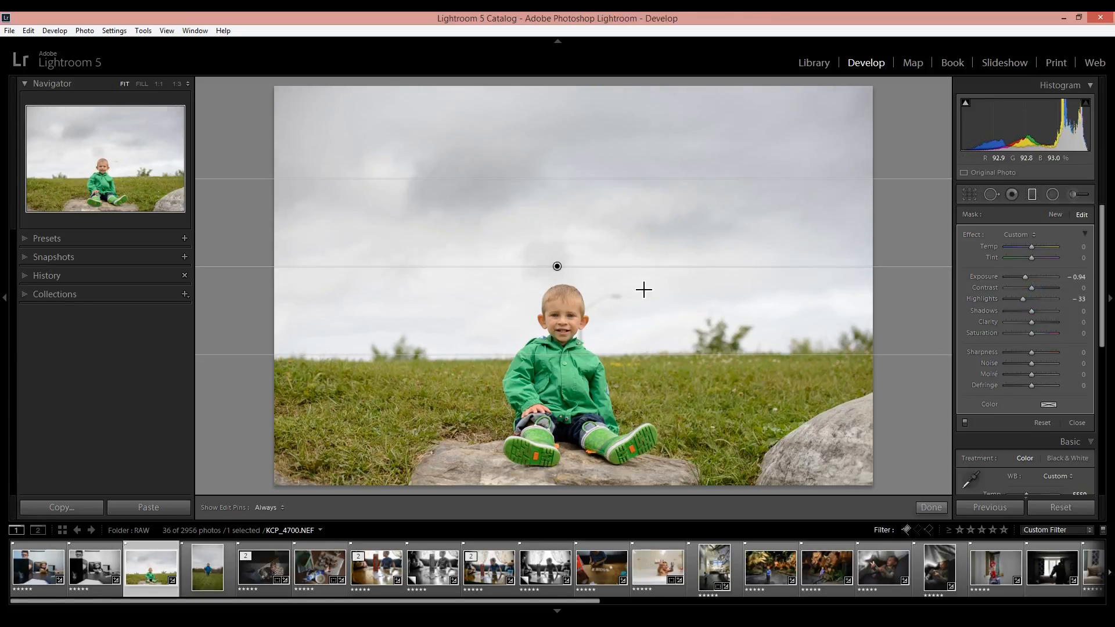
pyautogui.click(623, 181)
pyautogui.moveTo(626, 198); pyautogui.dragTo(627, 195)
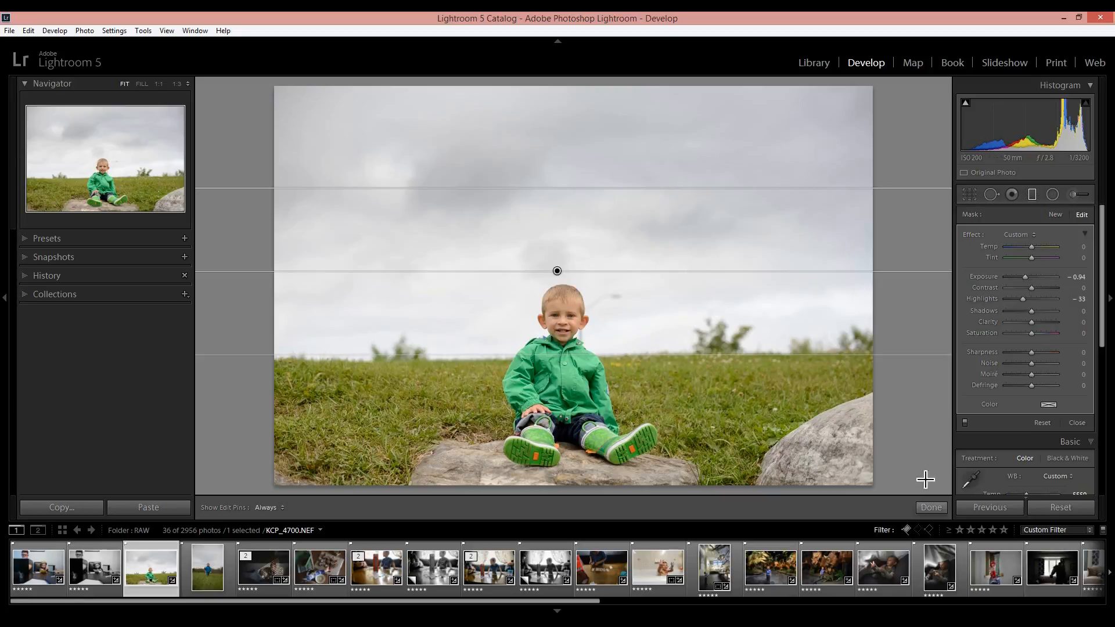
# Switch the graduated filter off and on to compare the sky with and without it
pyautogui.click(966, 421)
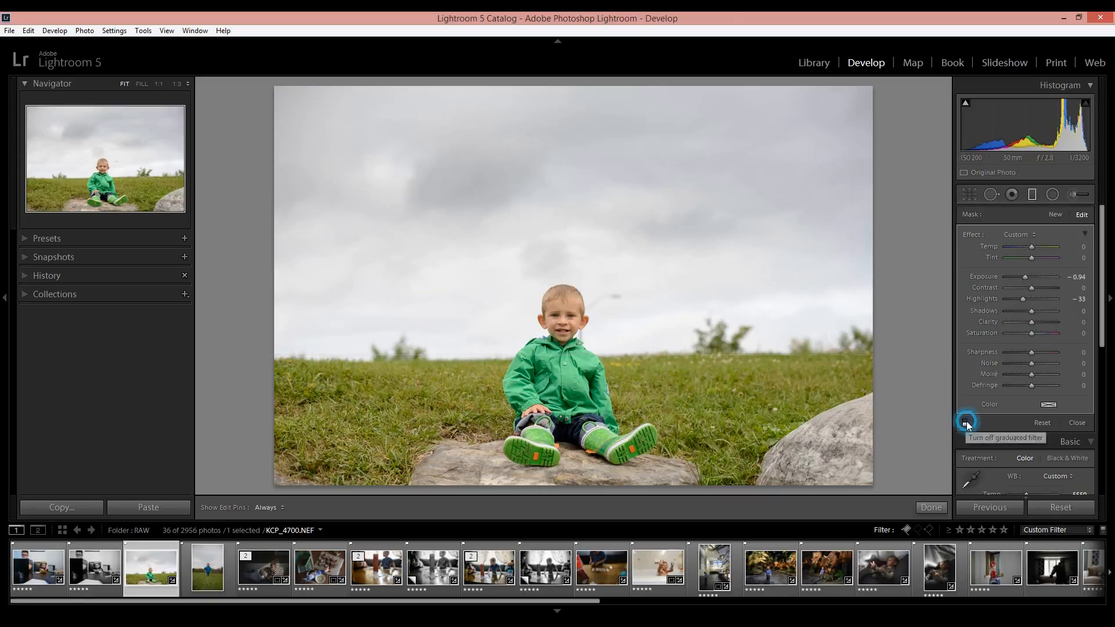
pyautogui.click(966, 421)
pyautogui.click(967, 421)
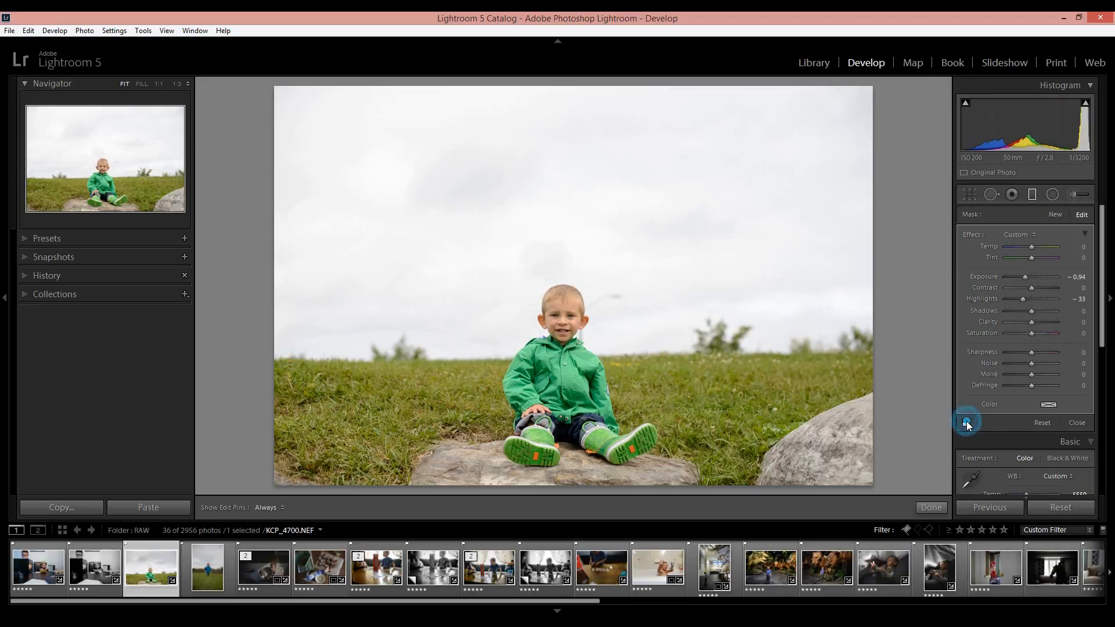
pyautogui.click(967, 421)
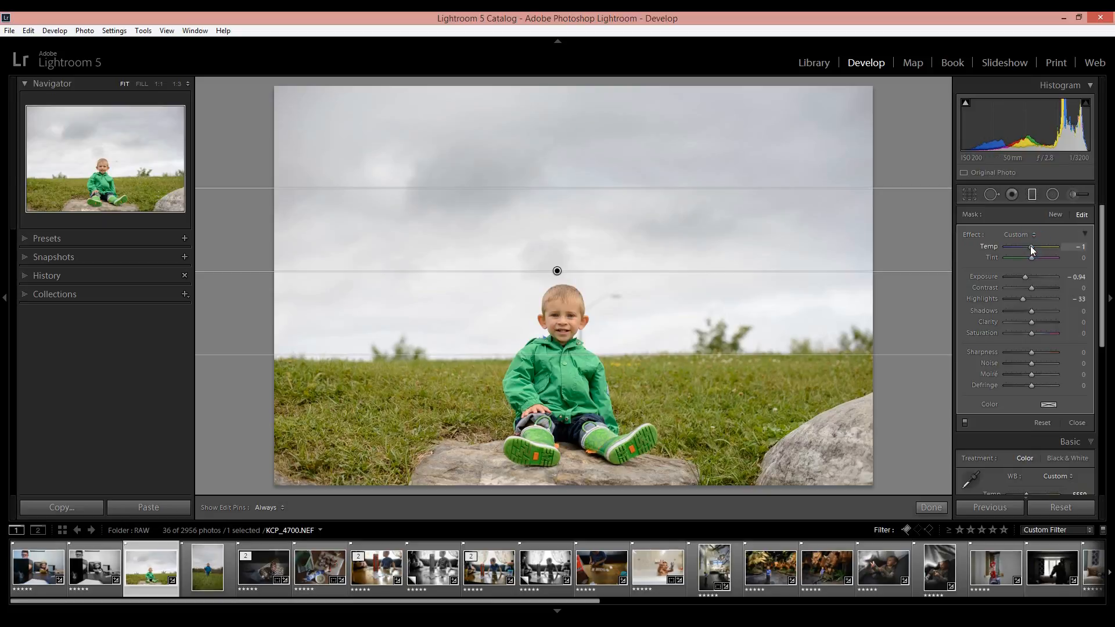
# Set the graduated filter's temperature to -8 and shadows to 45, compare the sky without the filter, and close the filter
pyautogui.moveTo(1030, 246); pyautogui.dragTo(1028, 246)
pyautogui.moveTo(1028, 246); pyautogui.dragTo(1030, 246)
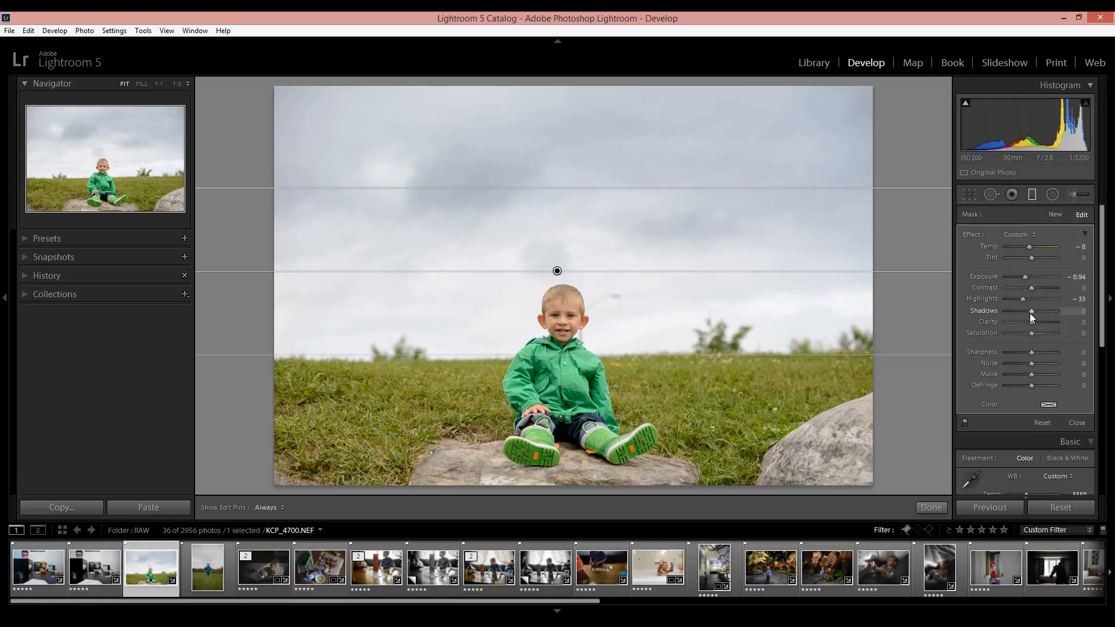
pyautogui.moveTo(1030, 311); pyautogui.dragTo(1043, 309)
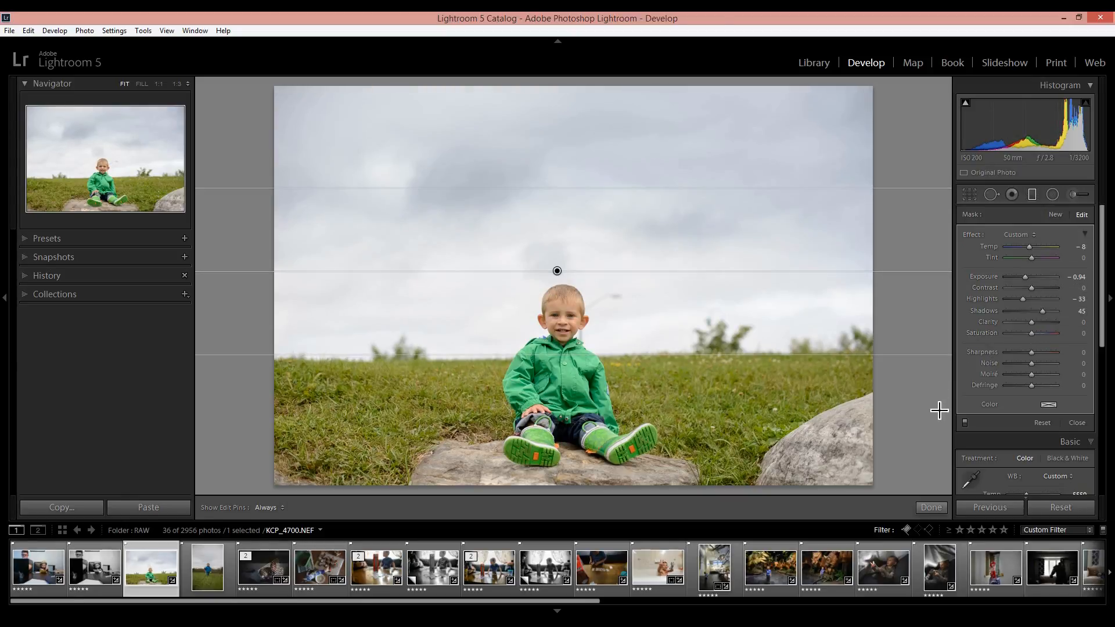
pyautogui.click(965, 422)
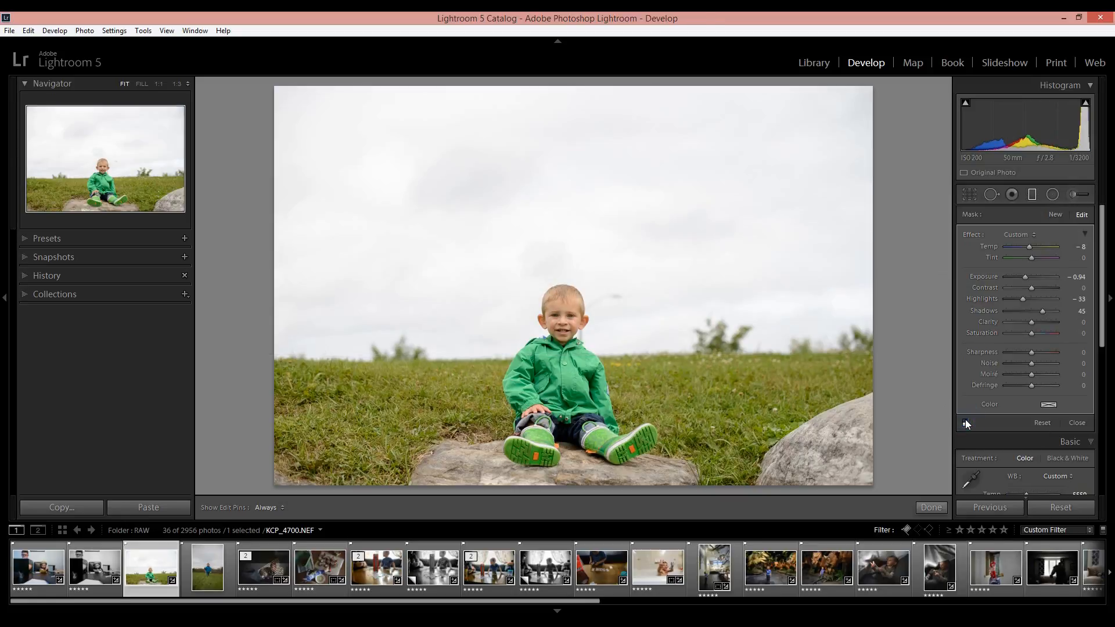
pyautogui.click(966, 423)
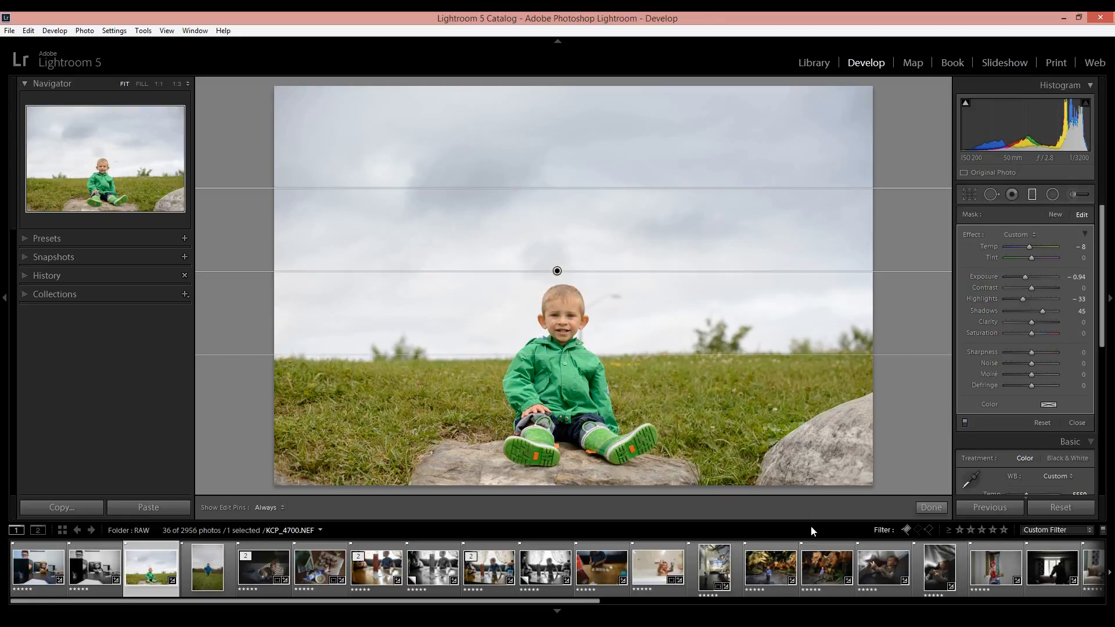
pyautogui.click(941, 508)
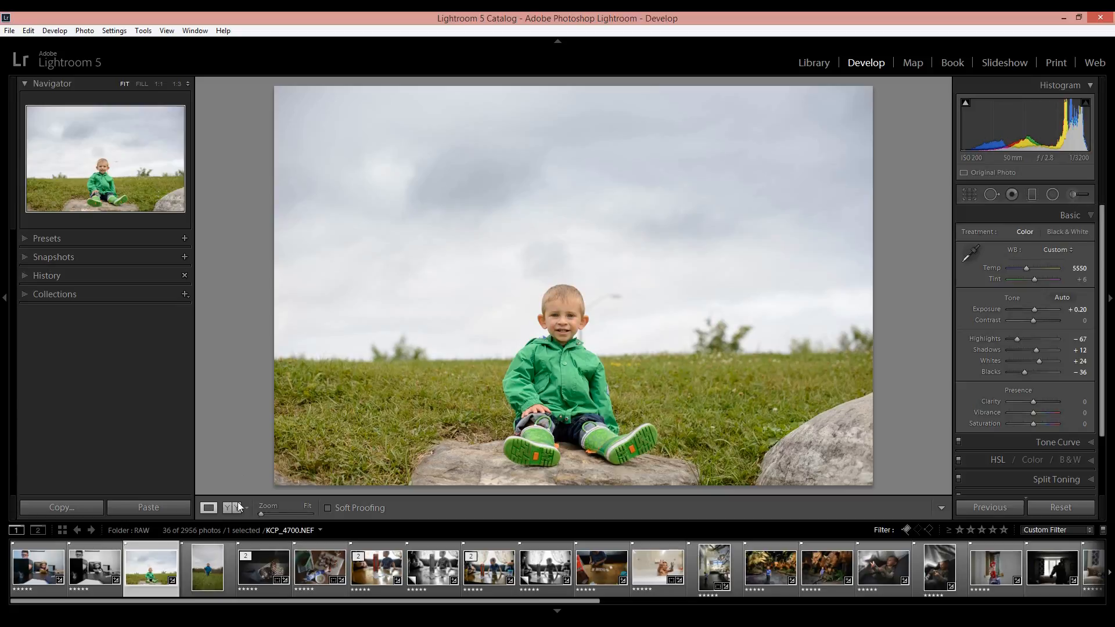
# Compare the photo before and after the edits side by side, and return to the single view
pyautogui.press('y')
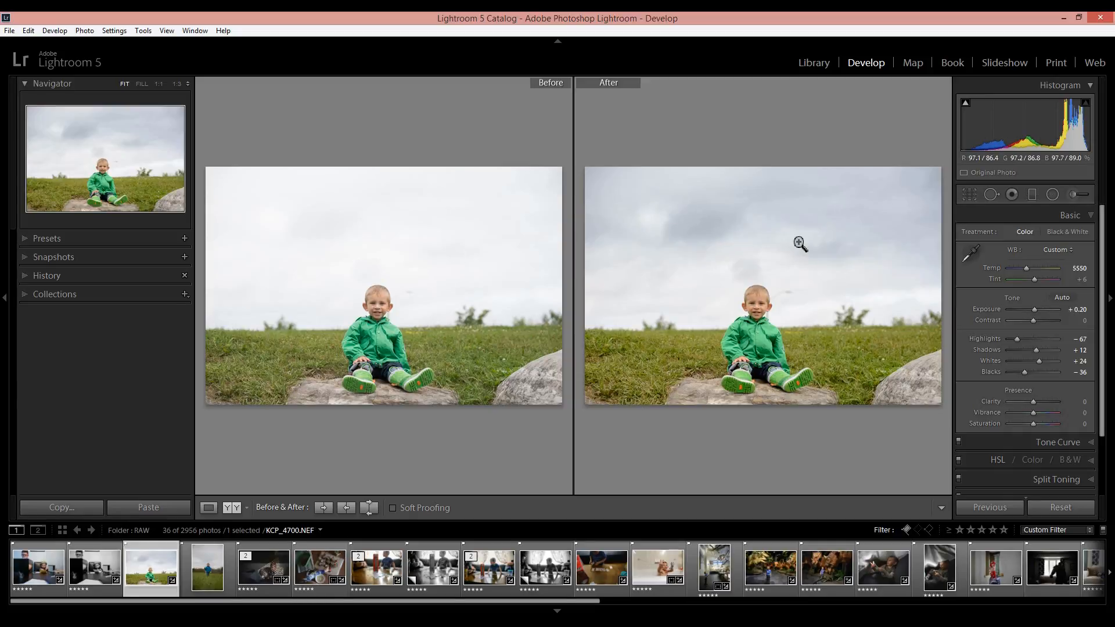
pyautogui.press('y')
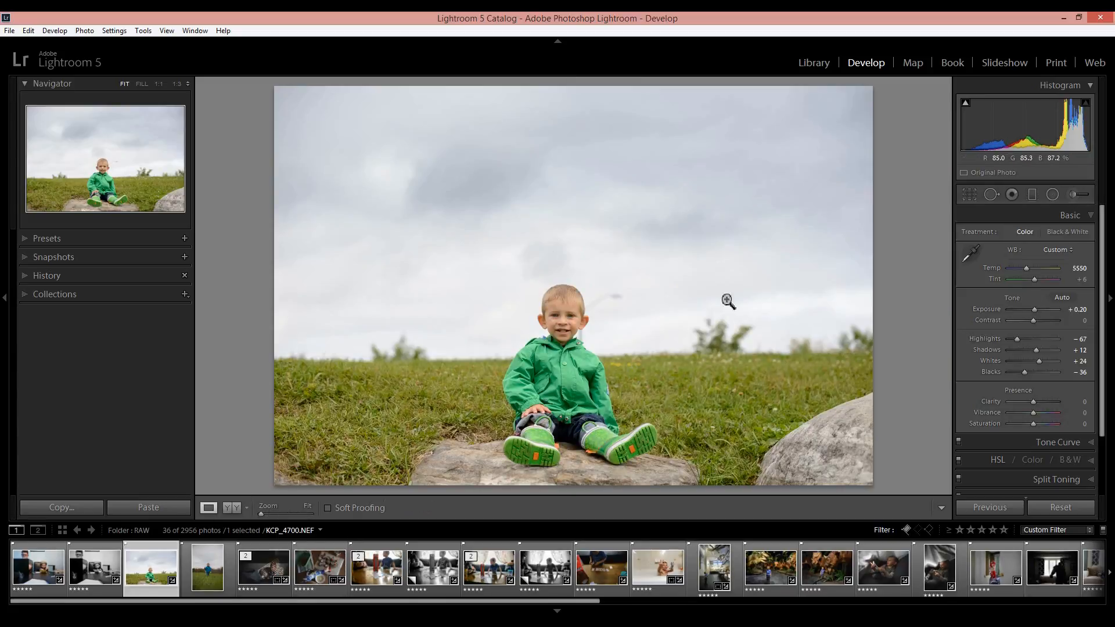
# Shift the blue hue slightly toward purple in the HSL adjustments
pyautogui.click(980, 461)
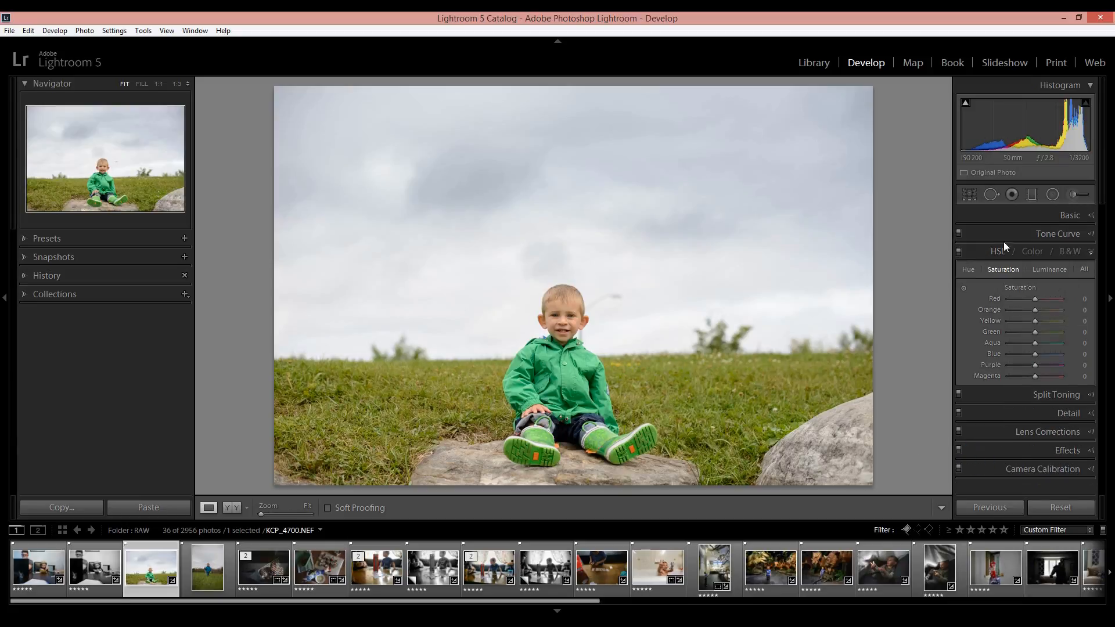
pyautogui.click(968, 270)
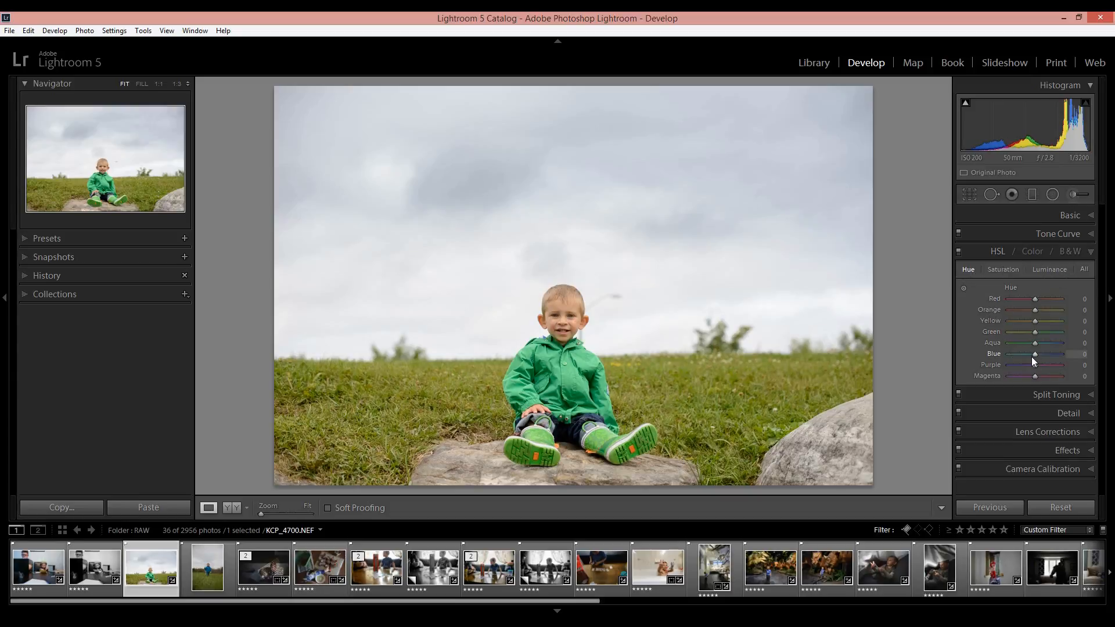
pyautogui.moveTo(1036, 354)
pyautogui.mouseDown()
pyautogui.moveTo(1054, 355)
pyautogui.moveTo(1009, 354)
pyautogui.moveTo(1040, 354)
pyautogui.mouseUp()
pyautogui.moveTo(1039, 353)
pyautogui.mouseDown()
pyautogui.moveTo(1015, 344)
pyautogui.moveTo(1055, 347)
pyautogui.moveTo(1026, 342)
pyautogui.moveTo(1037, 354)
pyautogui.mouseUp()
# Increase the saturation of the blues and set the blue luminance to +16
pyautogui.click(1013, 269)
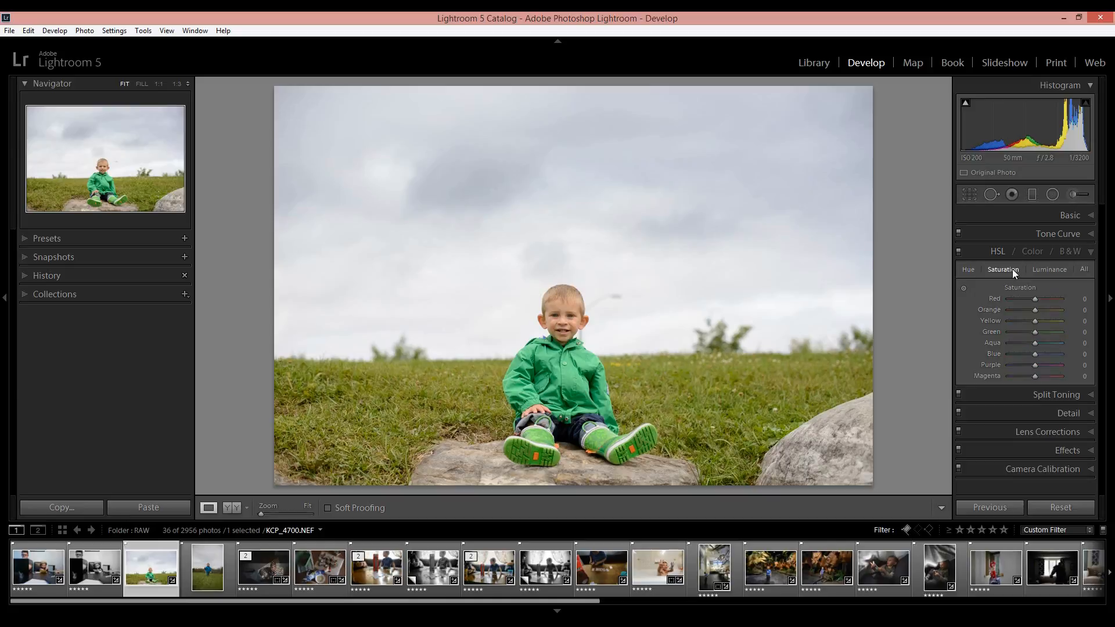
pyautogui.moveTo(1036, 355); pyautogui.dragTo(1048, 353)
pyautogui.click(1044, 270)
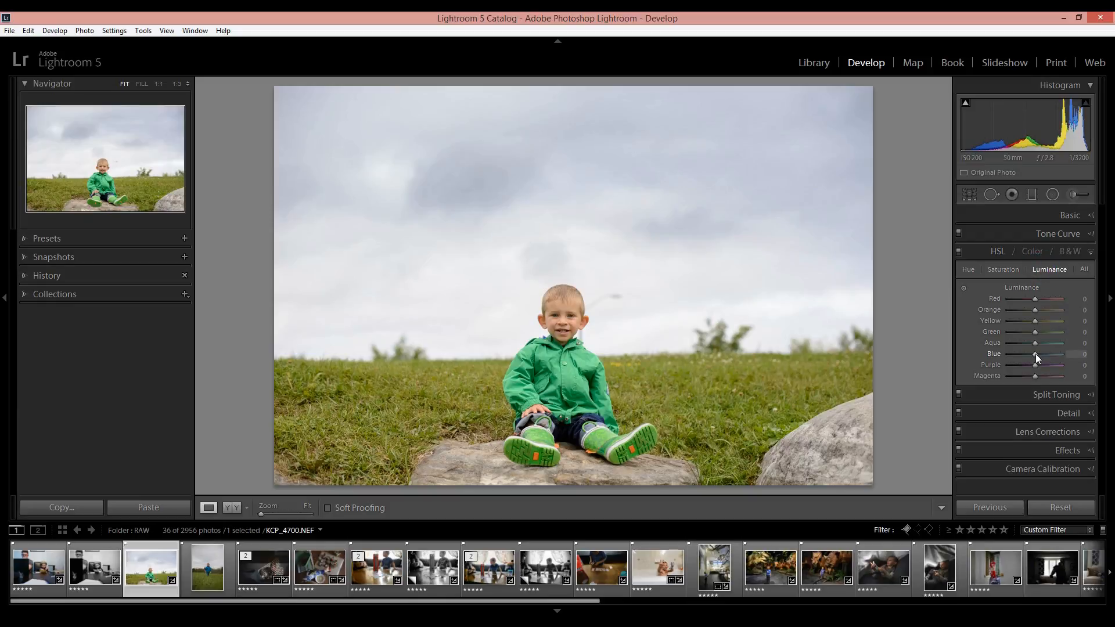
pyautogui.moveTo(1036, 353)
pyautogui.mouseDown()
pyautogui.moveTo(1016, 355)
pyautogui.moveTo(1050, 357)
pyautogui.moveTo(1040, 359)
pyautogui.mouseUp()
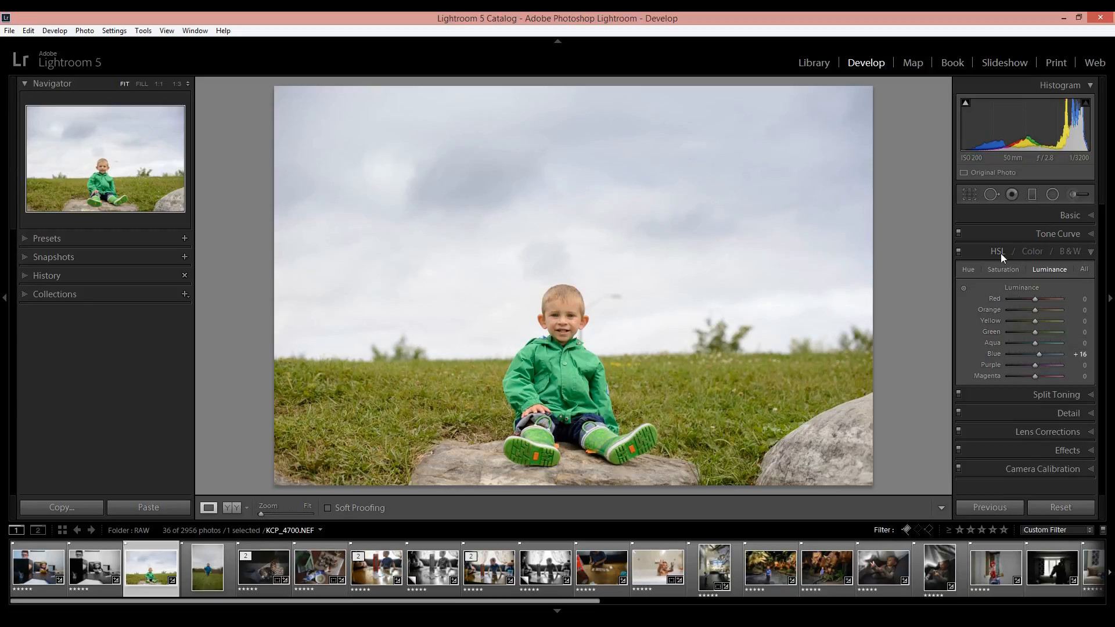
# Switch the HSL adjustments off and on to check their effect, and show the photo before and after side by side
pyautogui.click(959, 251)
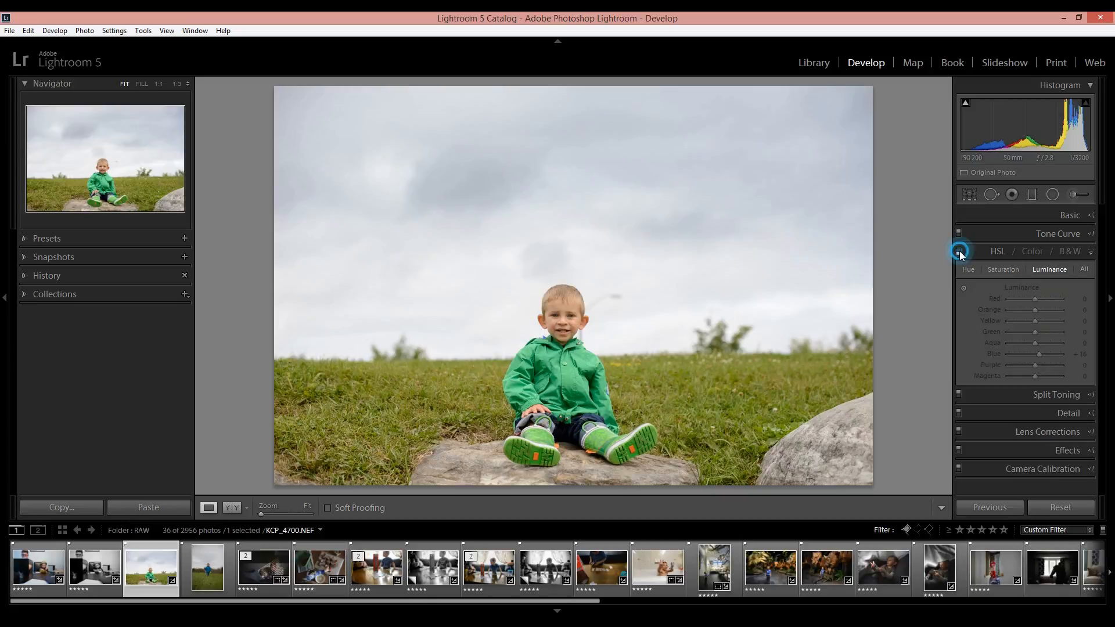
pyautogui.click(959, 252)
pyautogui.click(959, 252)
pyautogui.click(959, 252)
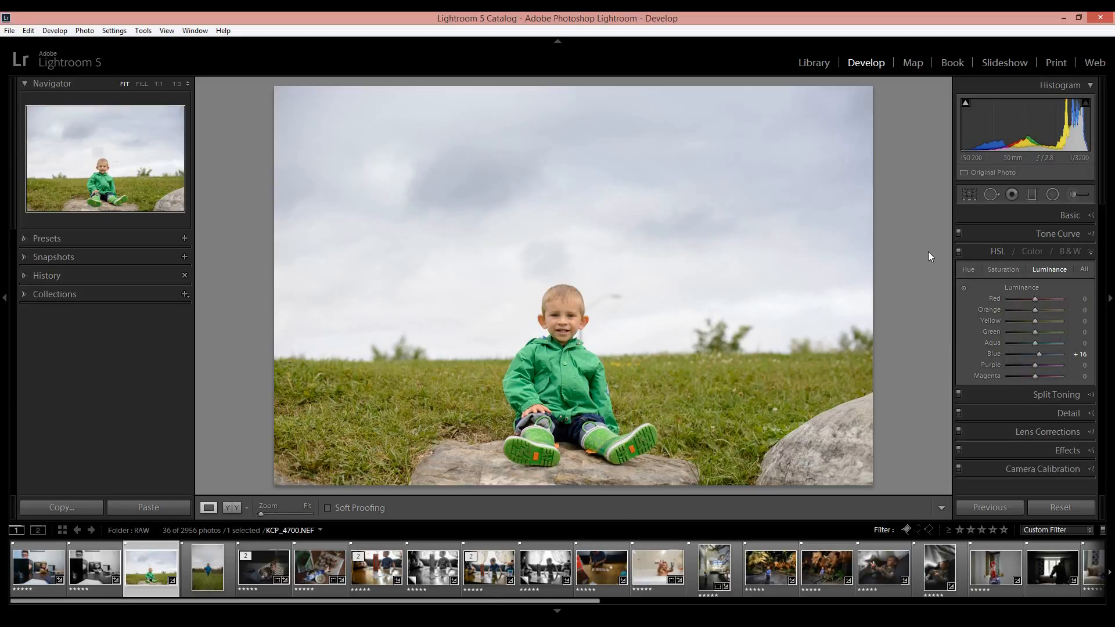
pyautogui.click(231, 508)
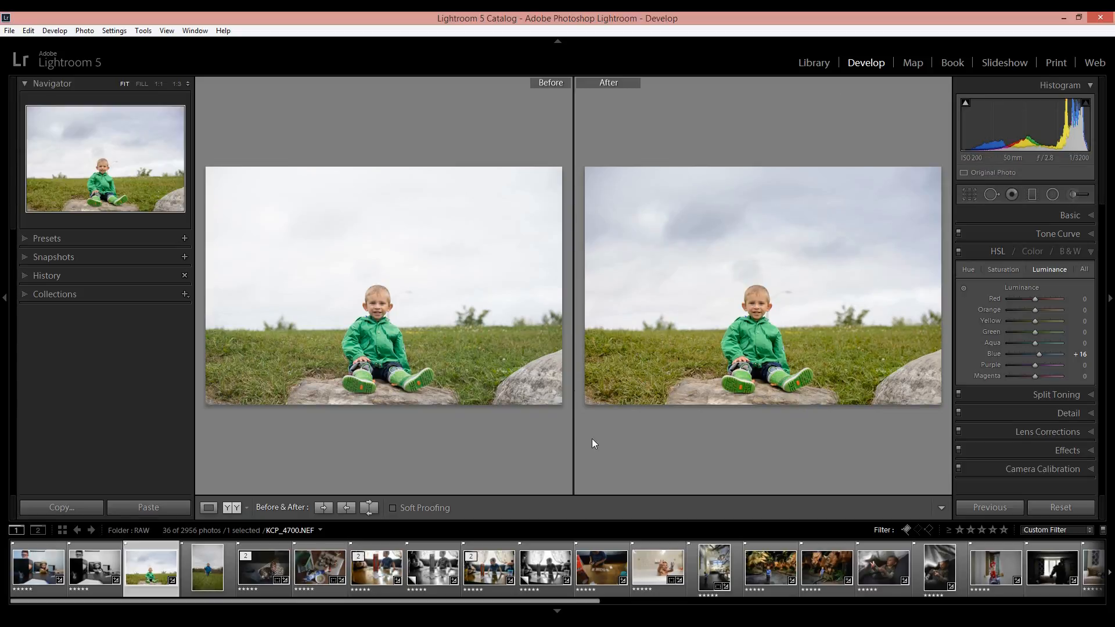
# Open photo KCP_8072.NEF in the single view and set its exposure to +0.80
pyautogui.click(225, 575)
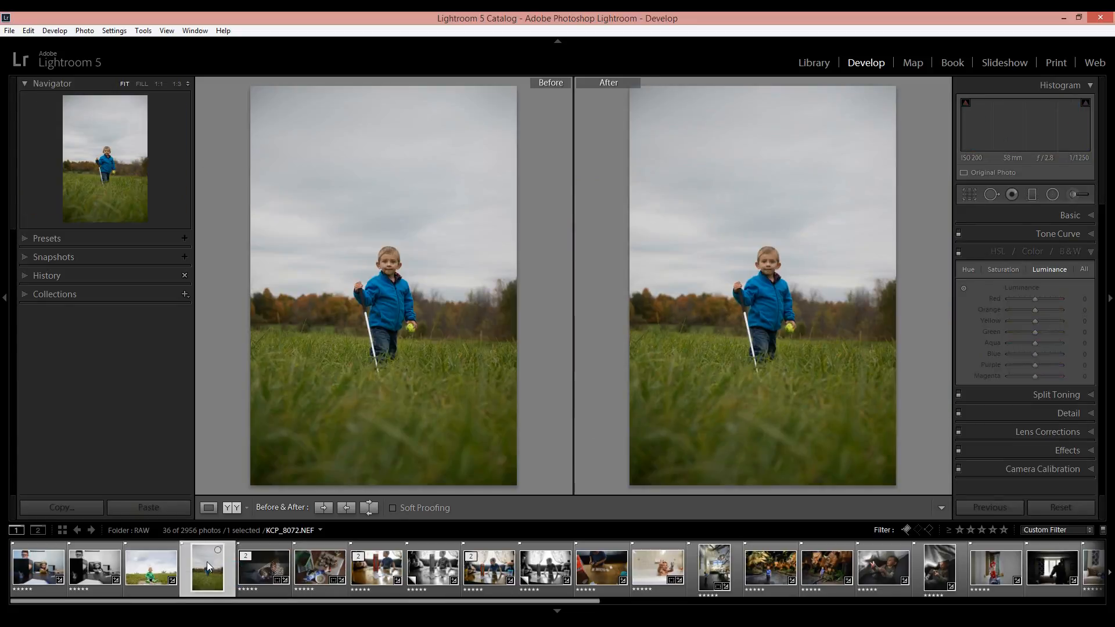
pyautogui.click(237, 508)
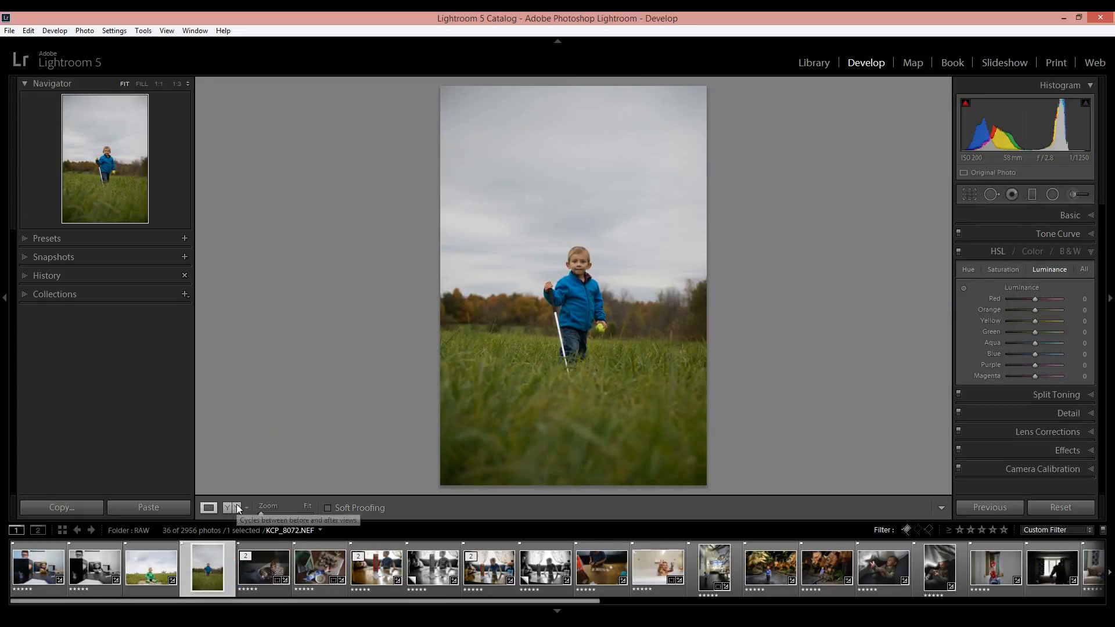
pyautogui.click(1081, 215)
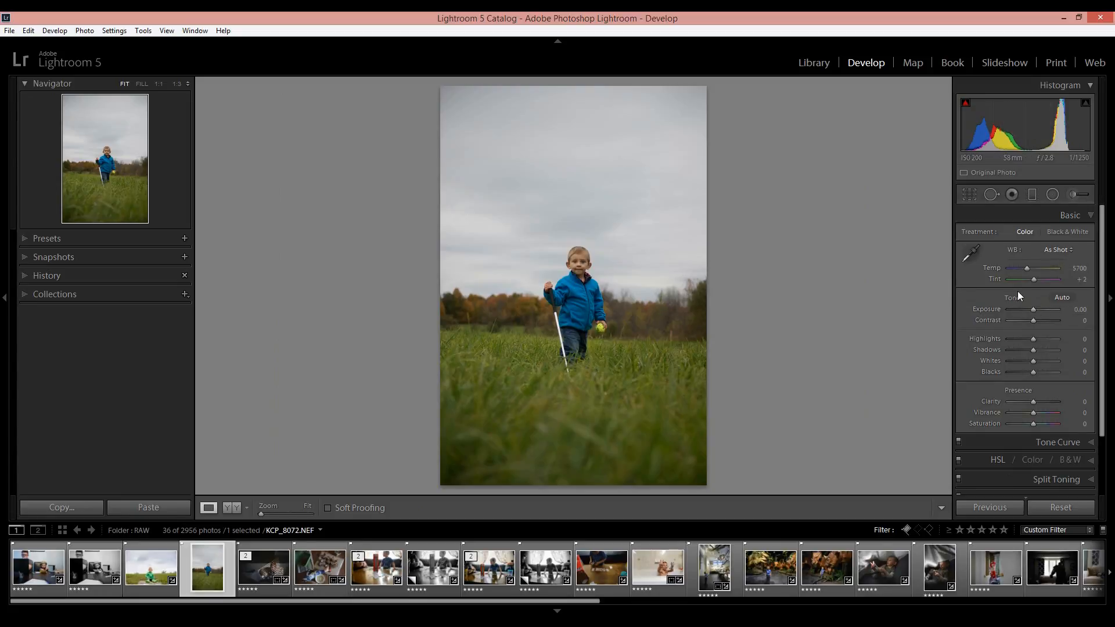
pyautogui.moveTo(1031, 306); pyautogui.dragTo(1034, 309)
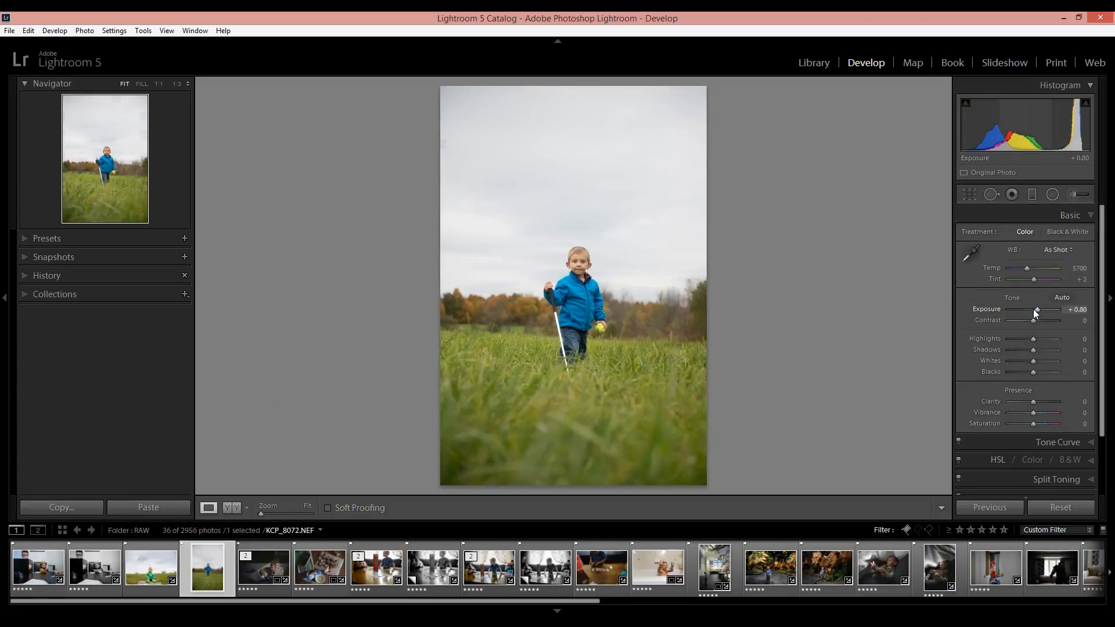
# Set the photo's exposure to +1.00 and lay a graduated filter over the sky, fading from the upper sky to just below the treeline
pyautogui.press('Up')
pyautogui.press('Up')
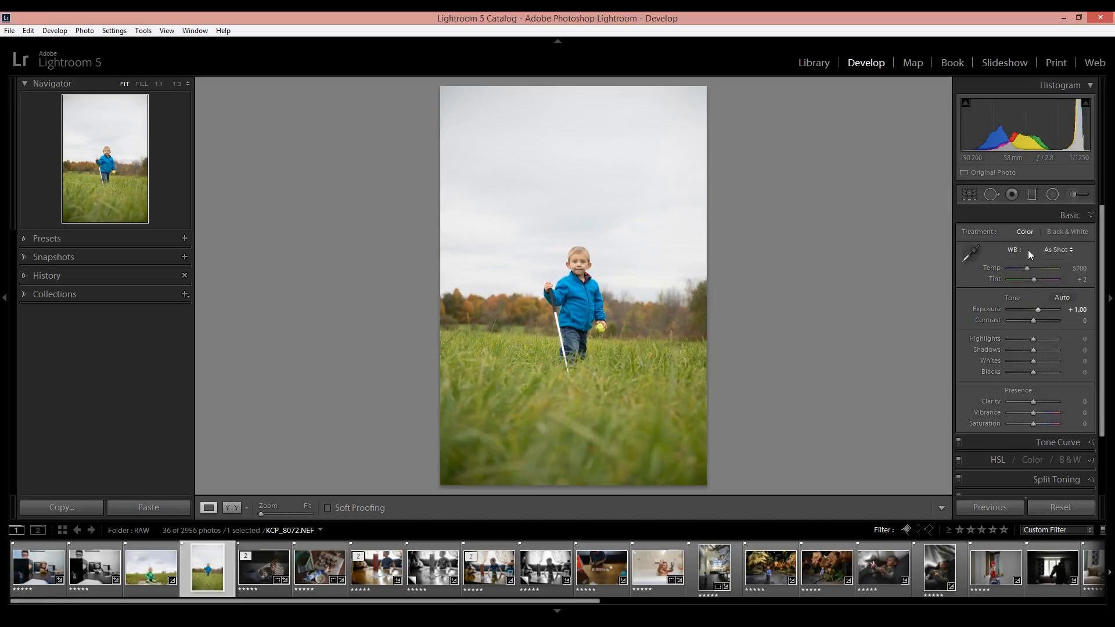
pyautogui.click(1033, 194)
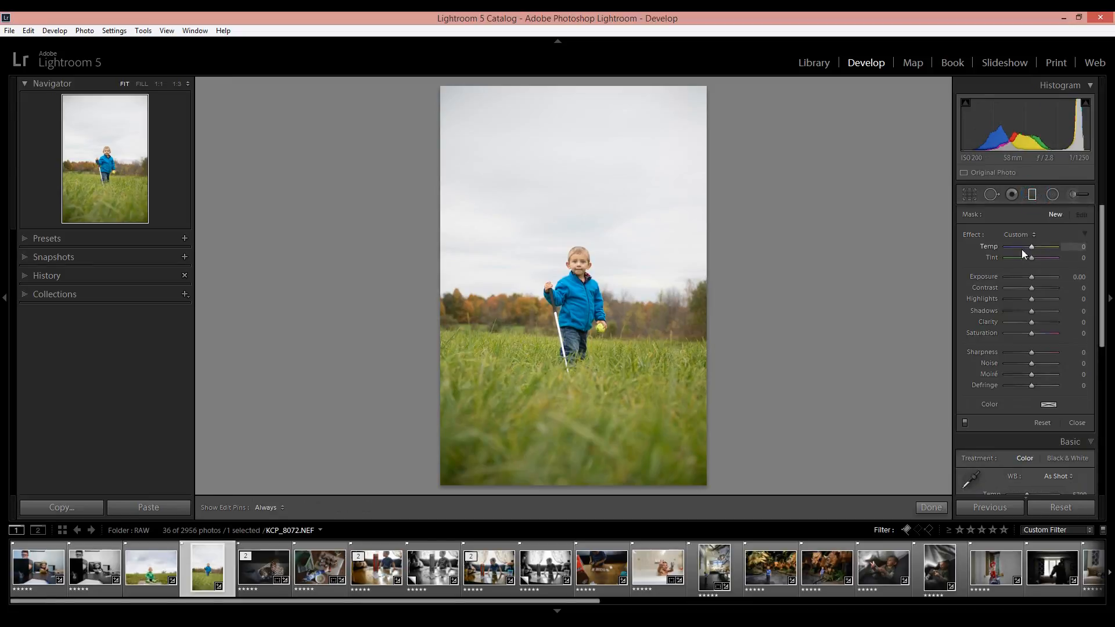
pyautogui.moveTo(563, 88); pyautogui.dragTo(566, 339)
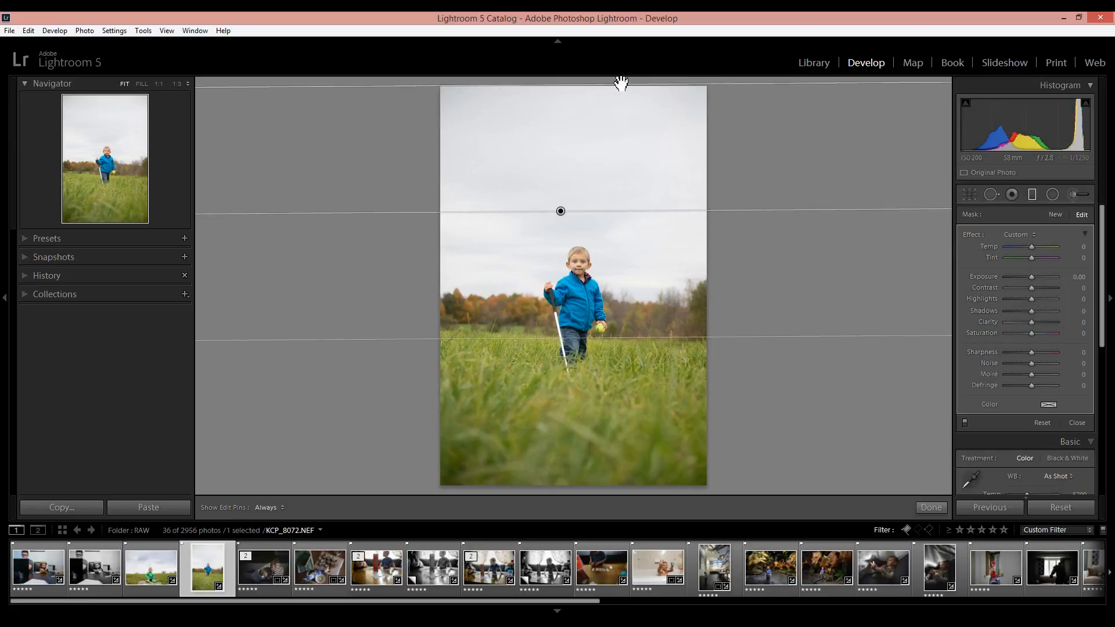
pyautogui.moveTo(617, 93); pyautogui.dragTo(611, 143)
# Set the graduated filter's exposure to -0.50, highlights to -52 and temperature to -33, and show the photo before and after side by side
pyautogui.moveTo(1033, 277); pyautogui.dragTo(1016, 301)
pyautogui.moveTo(1025, 248); pyautogui.dragTo(1022, 246)
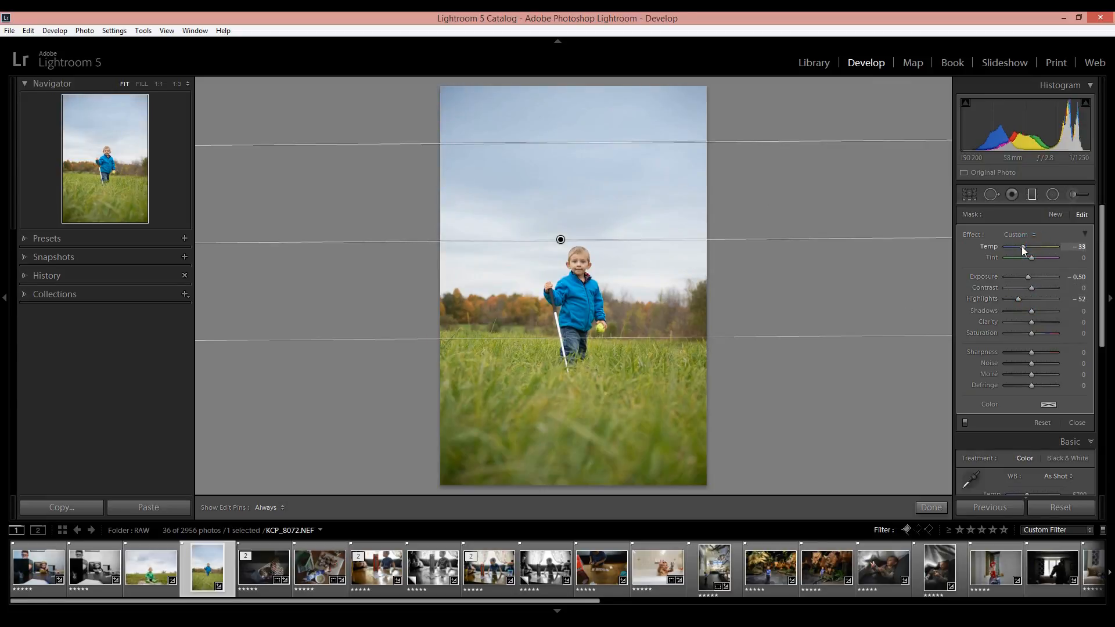
pyautogui.click(932, 508)
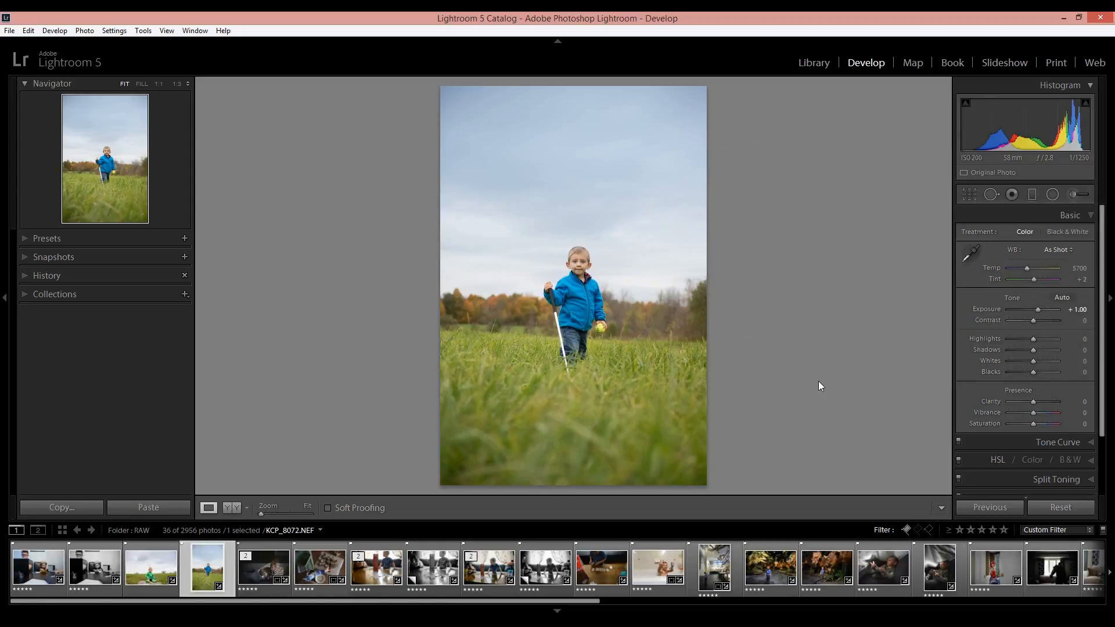
pyautogui.press('y')
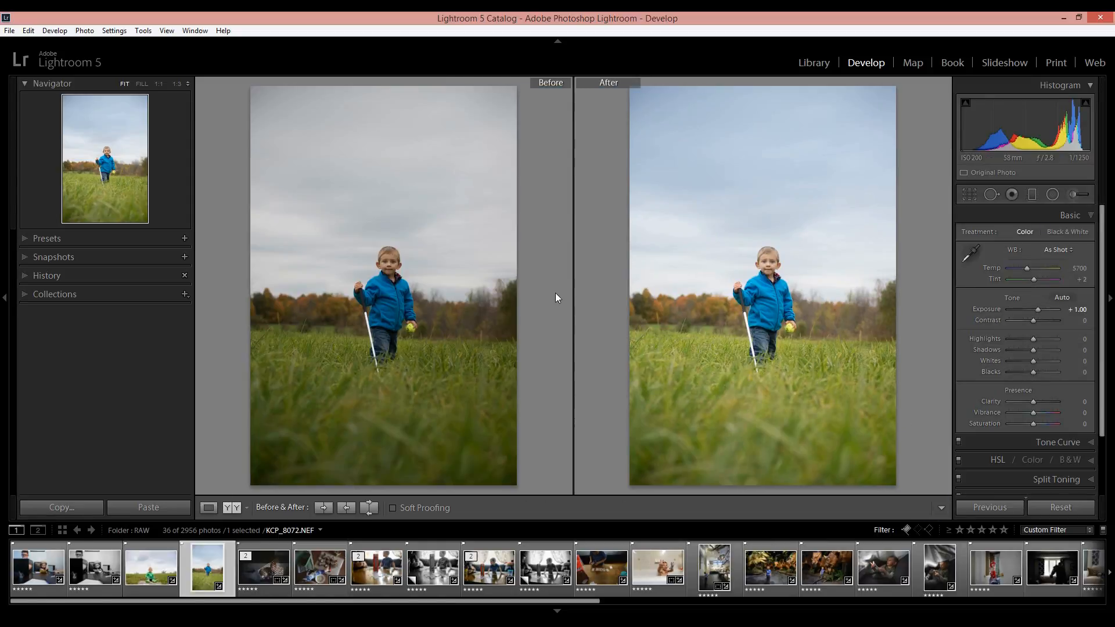